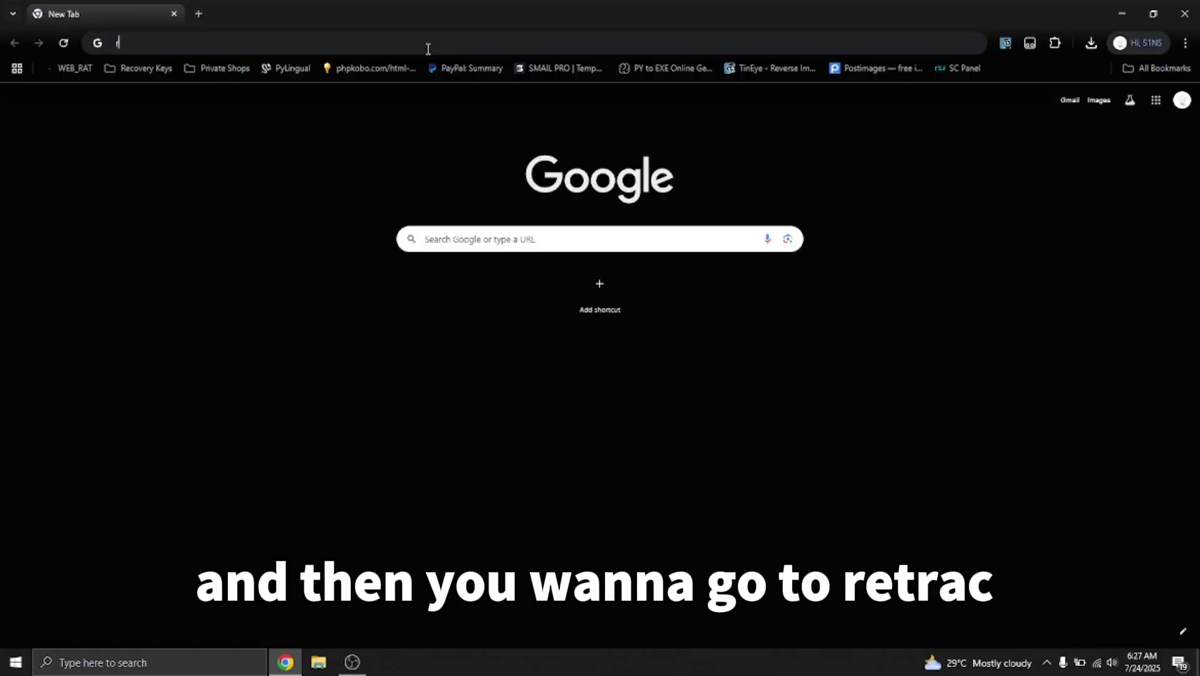
text(etrac)
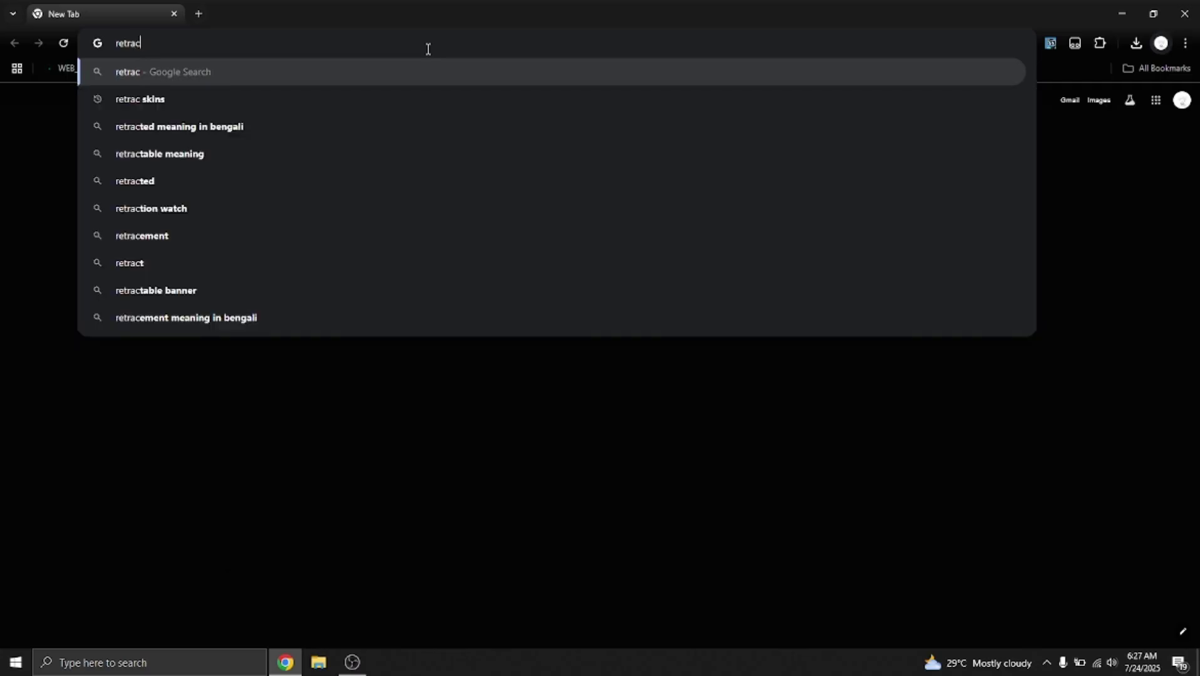
text(help.)
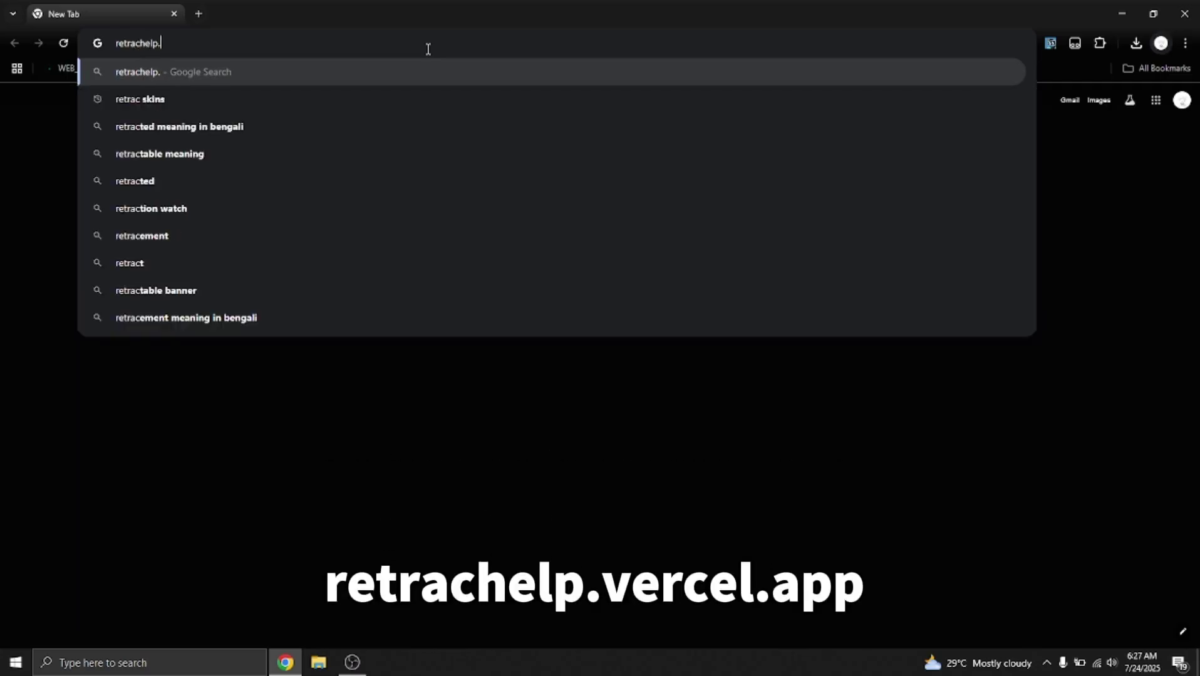
text(vercel.app)
- Load retrachelp.vercel.app, download Retrac Fixer v2.1, and check the downloads list
key(Return)
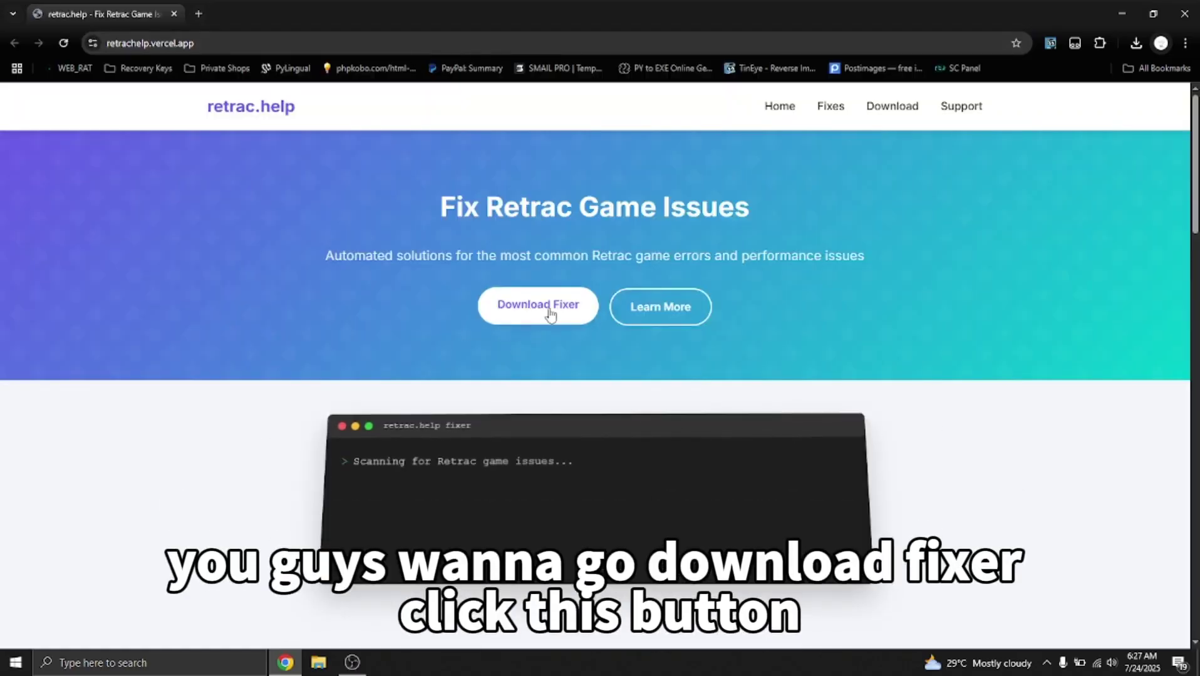
click(549, 315)
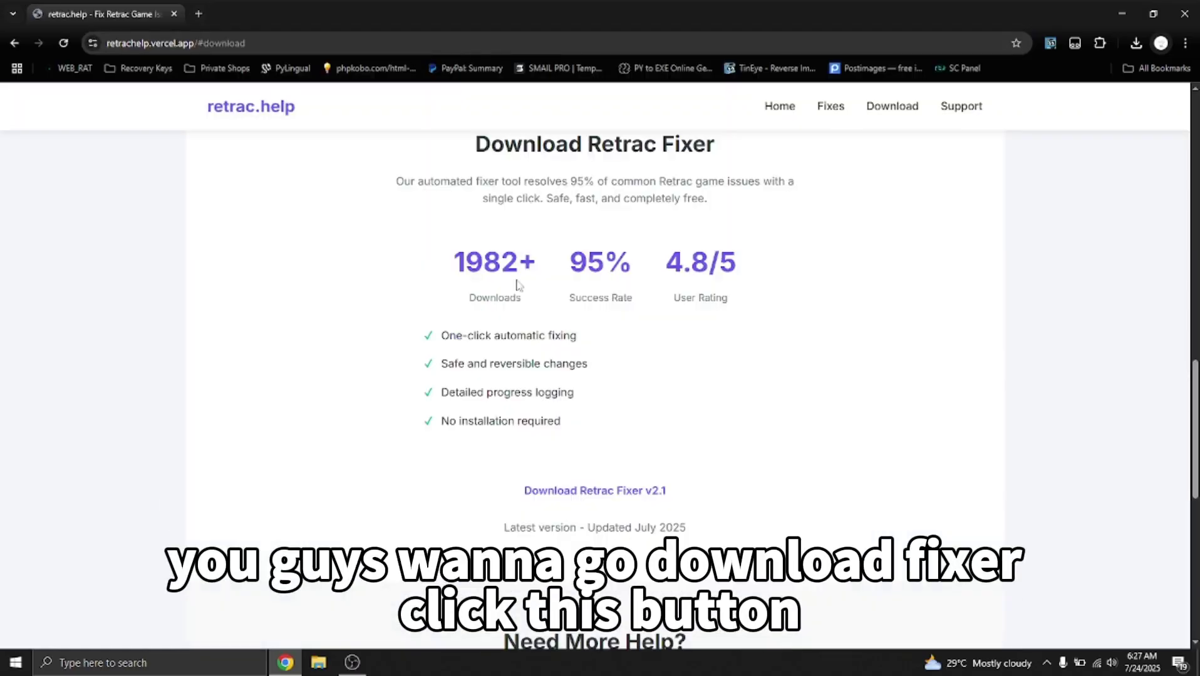
click(590, 489)
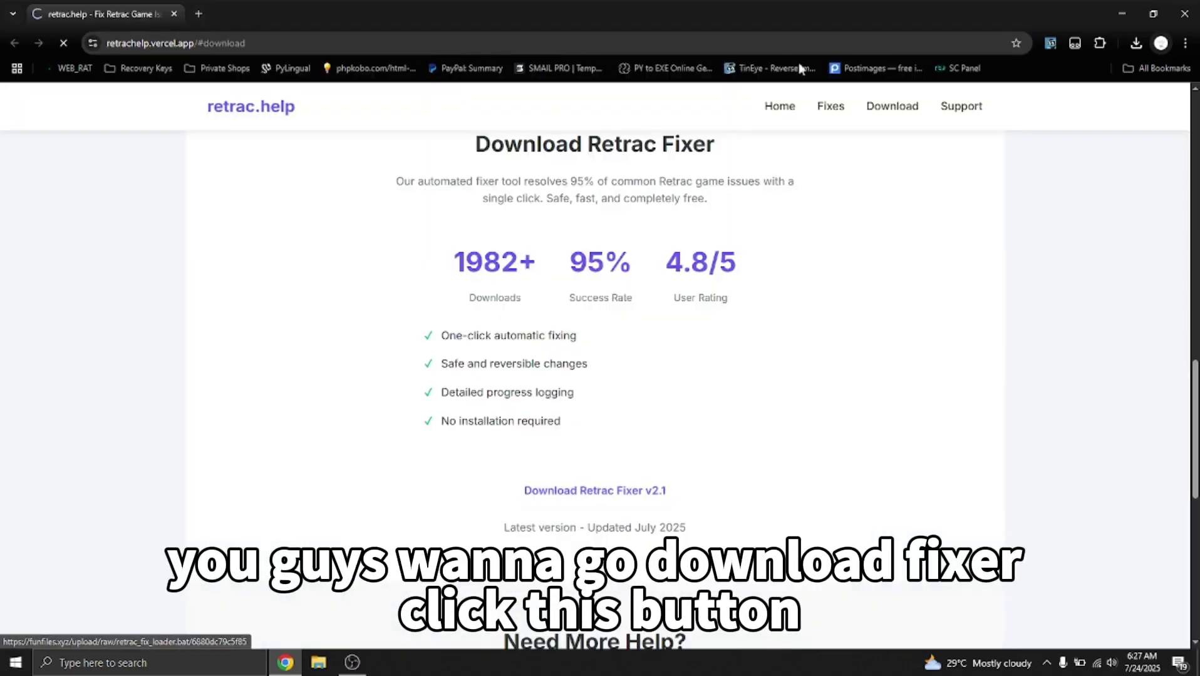
click(1136, 43)
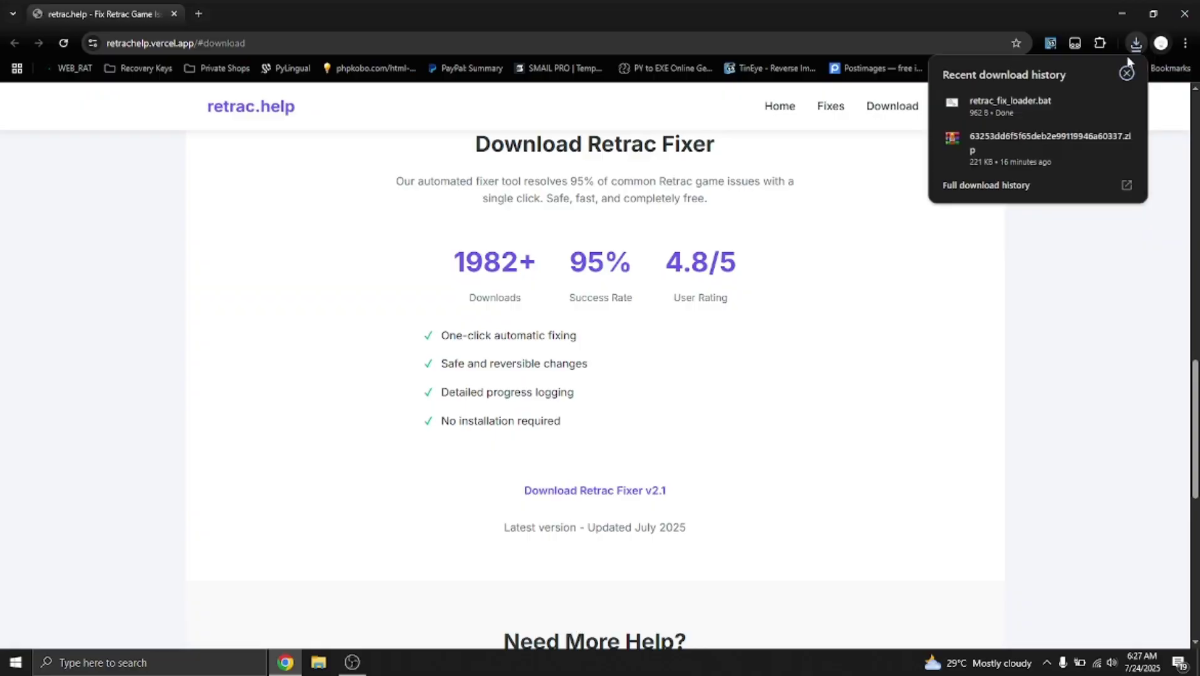
- Show the downloaded batch file in its folder and bring up retrac_fixer_loader's context menu
click(1098, 103)
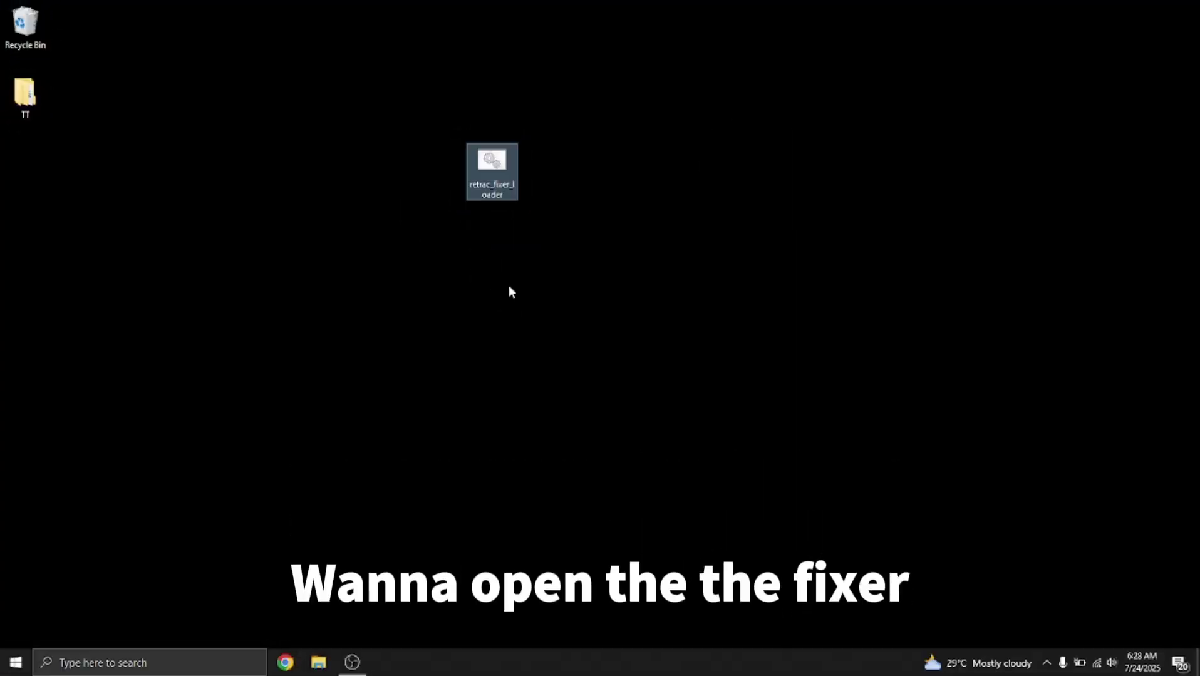
right_click(507, 294)
right_click(488, 168)
click(533, 175)
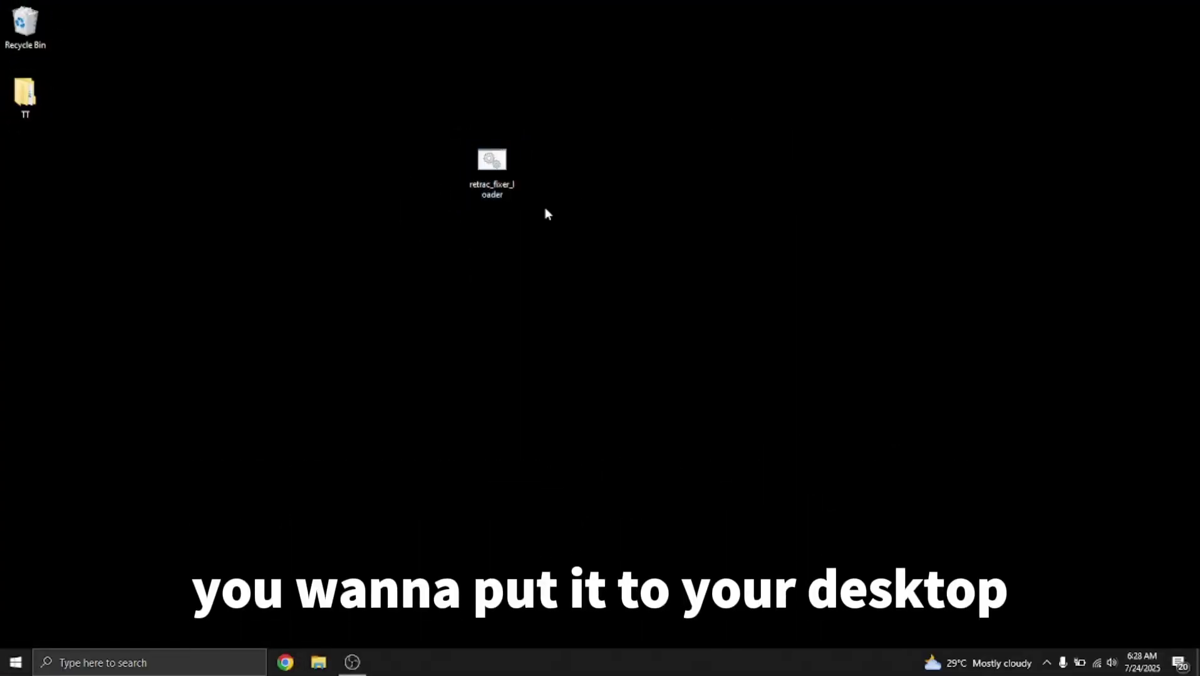
right_click(506, 168)
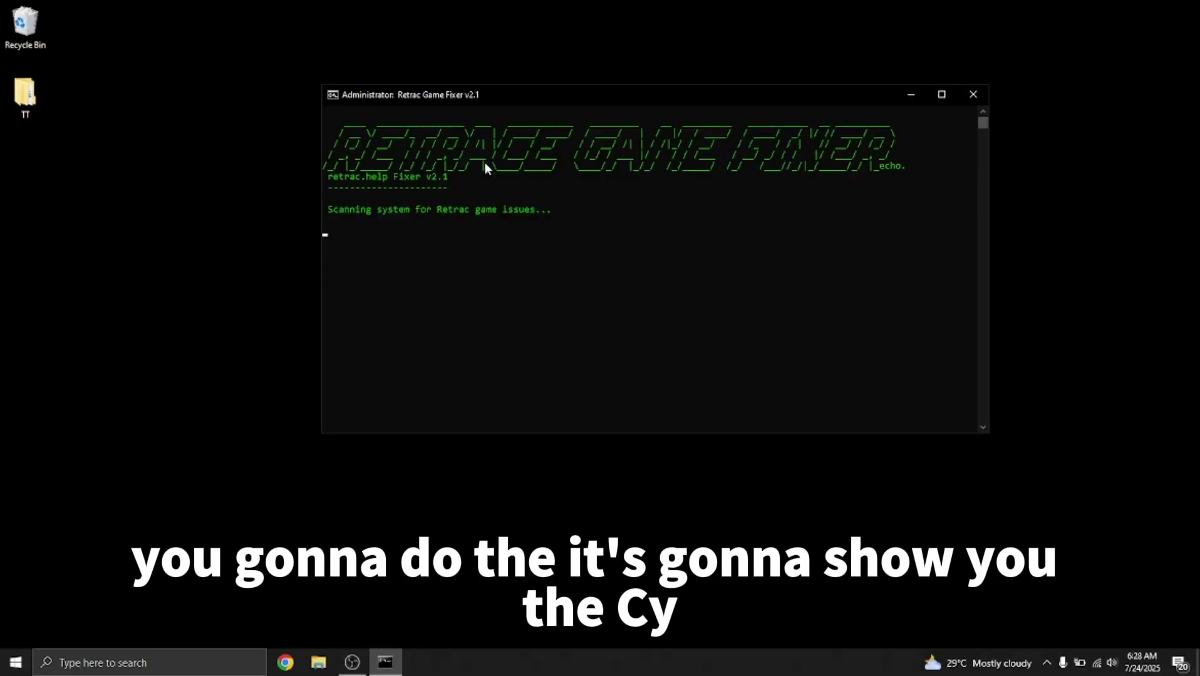
- Reposition the Retrac Game Fixer console while it scans and applies fixes
drag(462, 95, 451, 58)
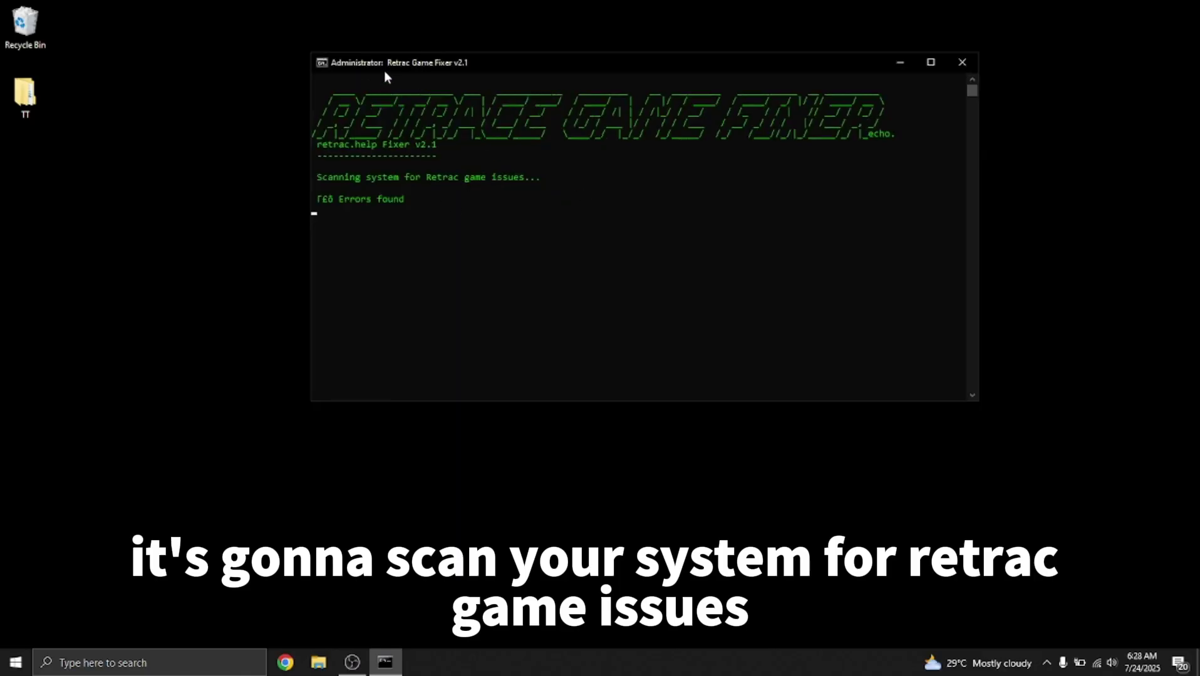
drag(385, 70, 393, 64)
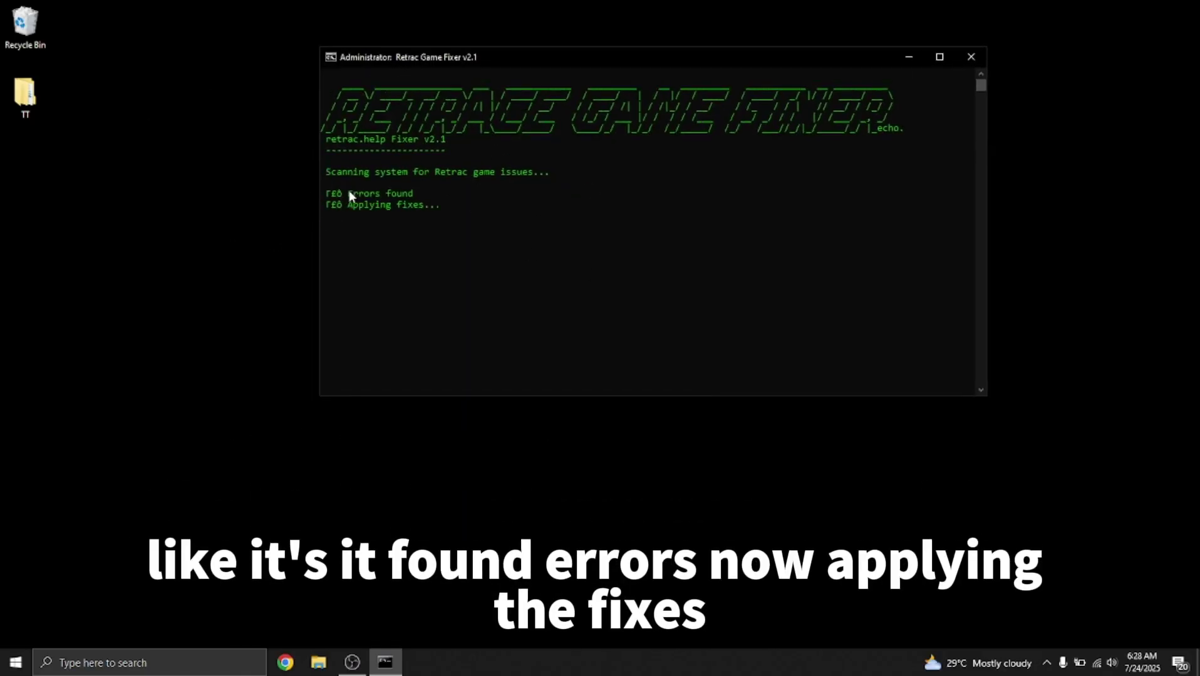
drag(421, 59, 452, 92)
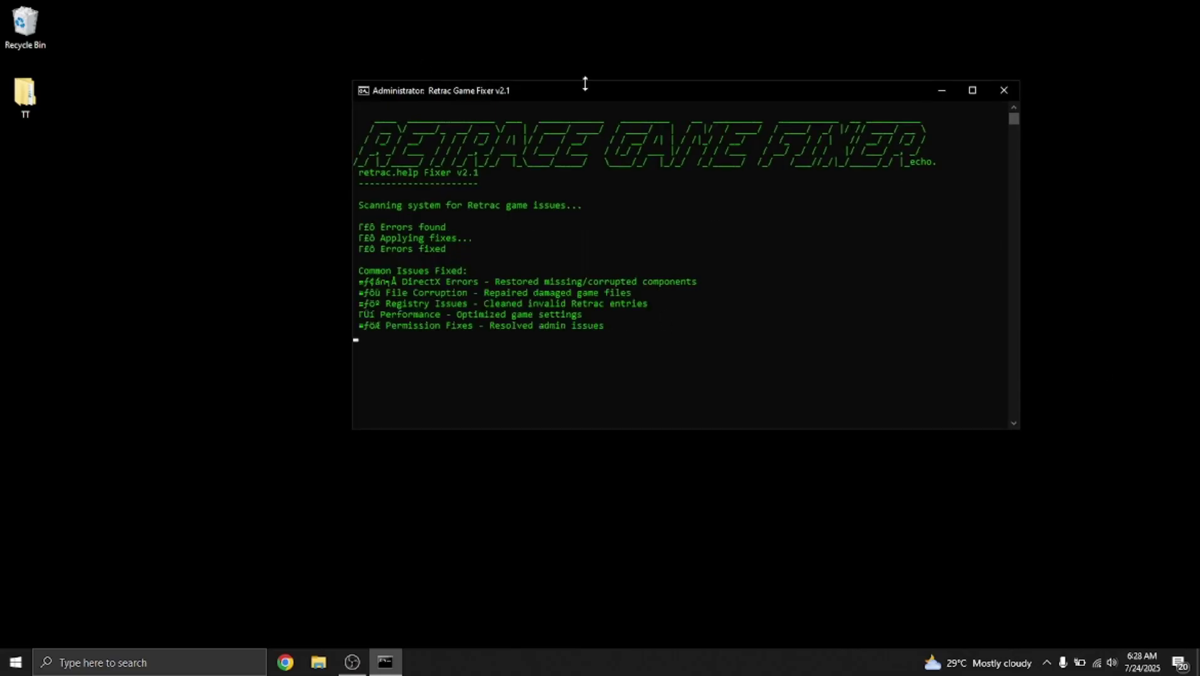
drag(476, 93, 357, 96)
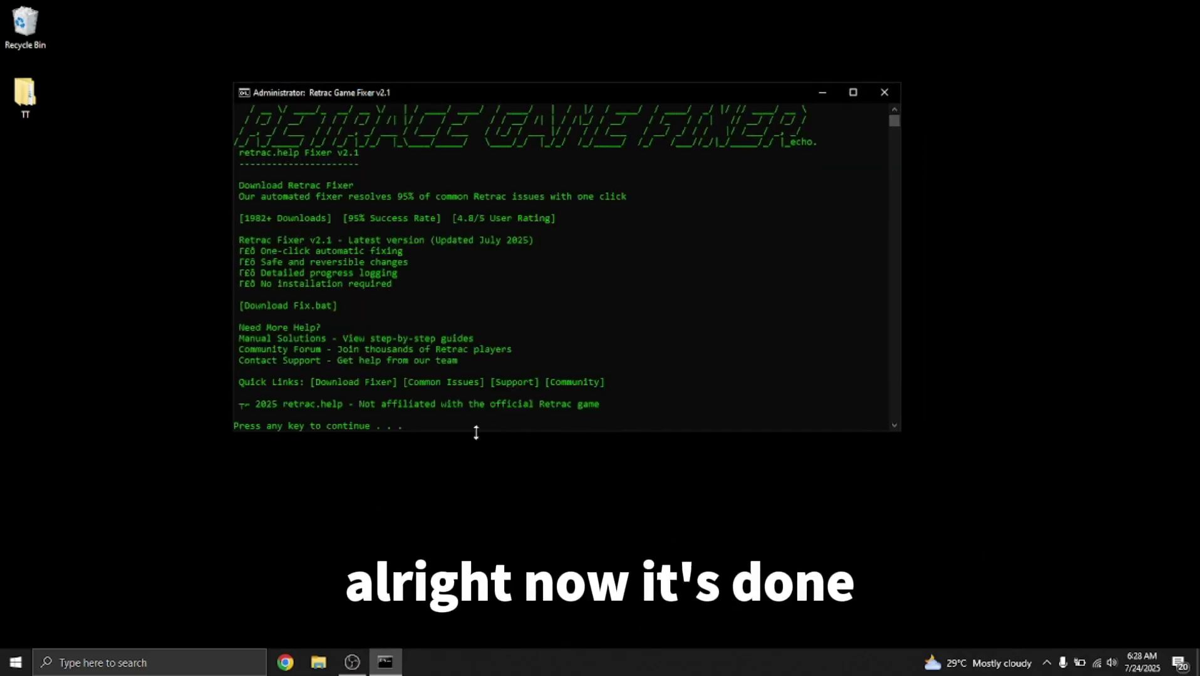
- Move the finished Retrac Game Fixer console right and down, then back left
mouse_move(450, 97)
mouse_down()
mouse_move(585, 160)
mouse_move(542, 120)
mouse_up()
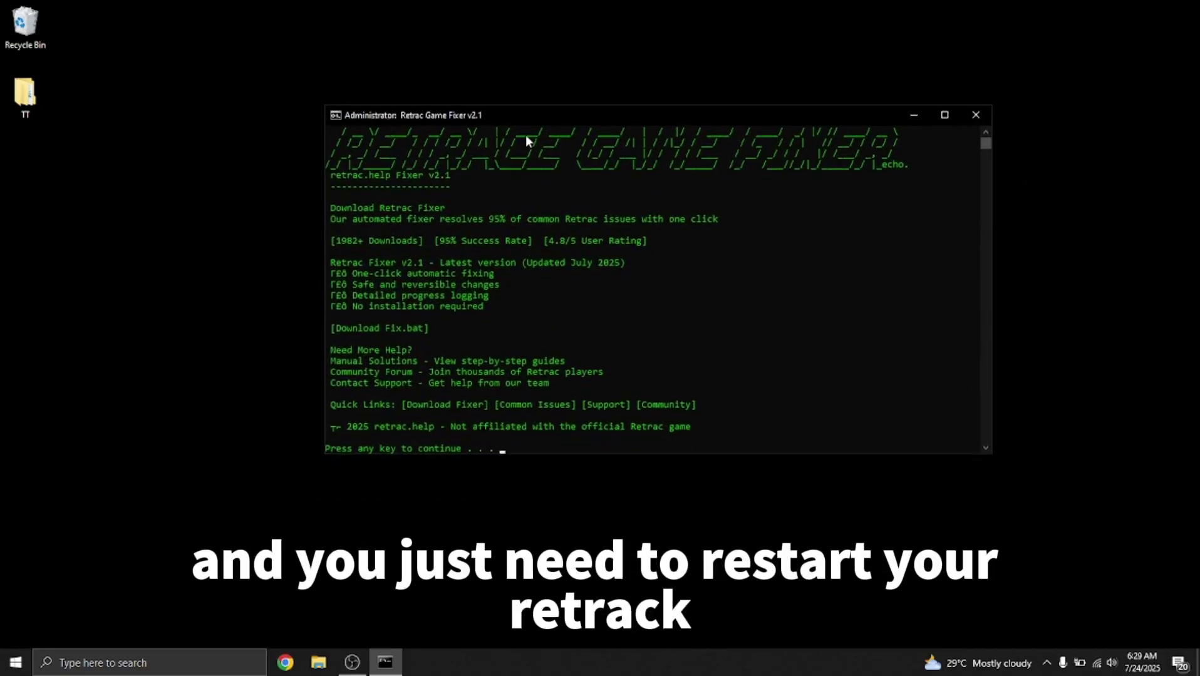
drag(483, 115, 414, 119)
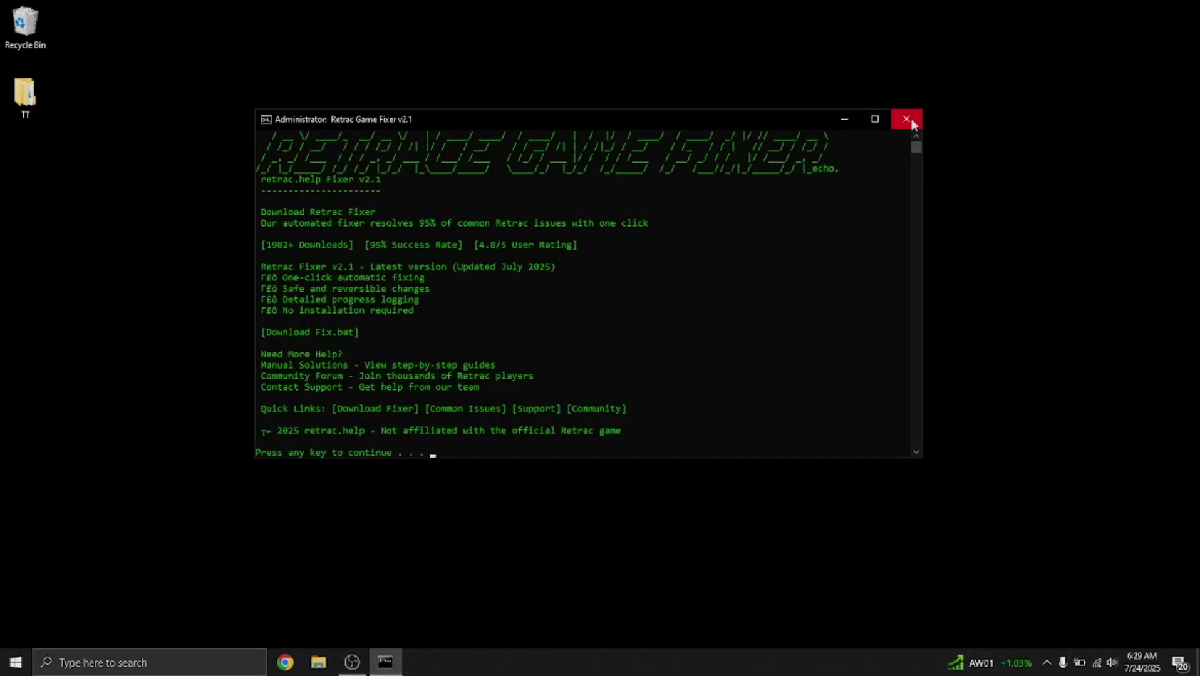